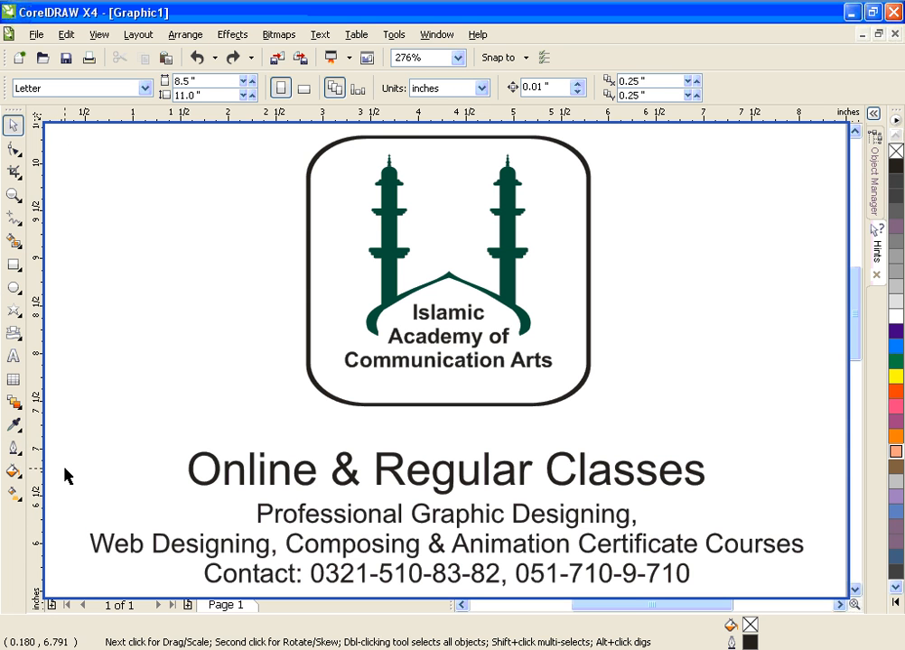
{"action": "key", "text": "F9"}
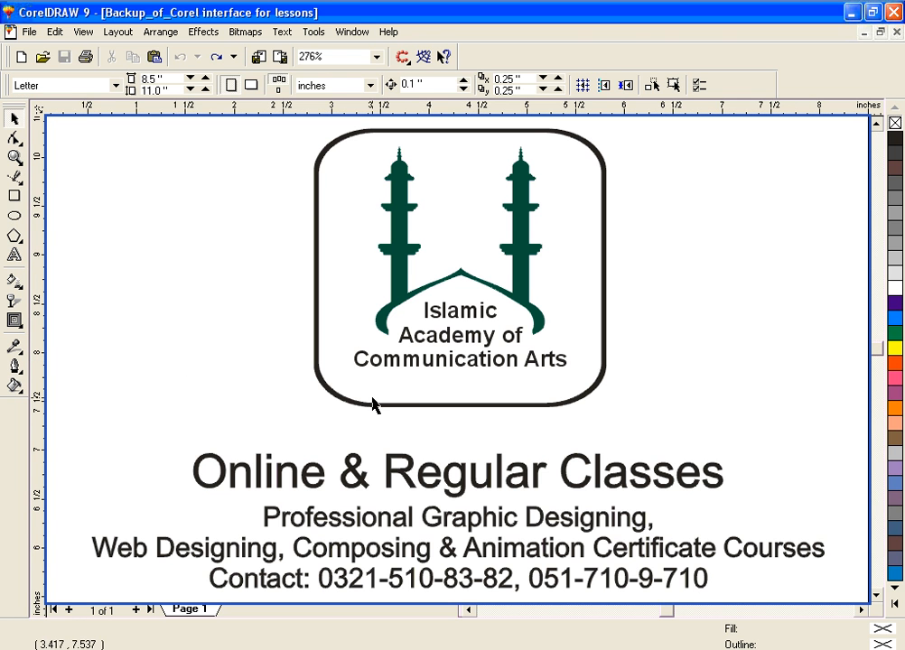
Step: Draw a rectangle about 2.35 by 1.88 inches in the empty area of the page below the contact line
{"action": "key", "text": "F3"}
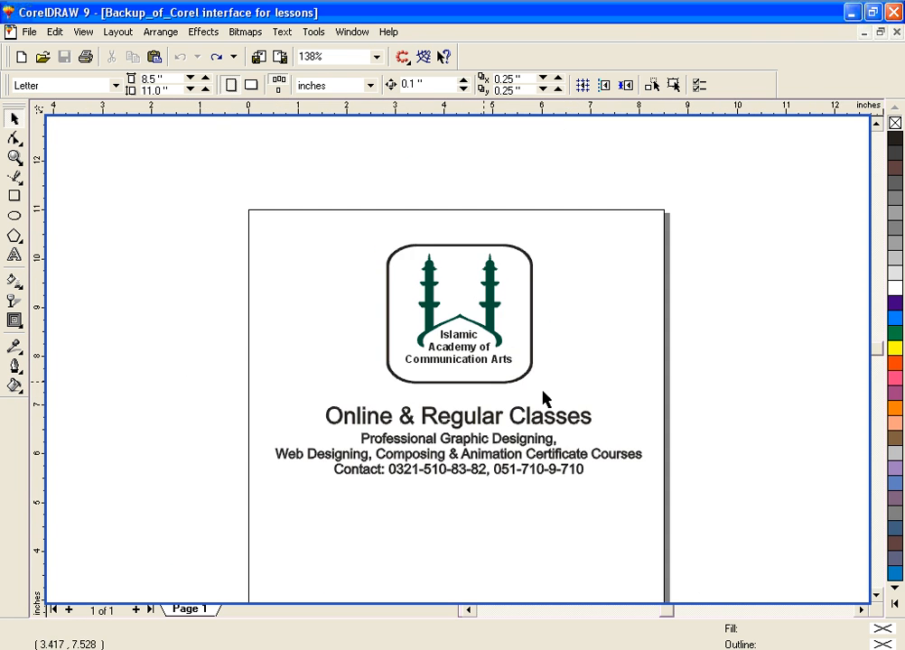
{"action": "key", "text": "F3"}
{"action": "key", "text": "z"}
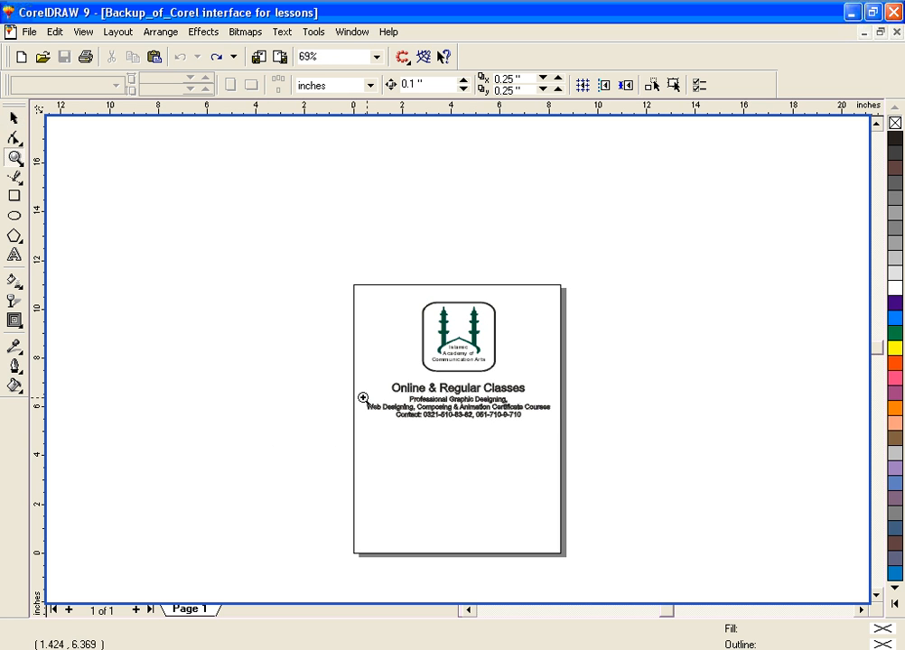
{"action": "left_click_drag", "start_coordinate": [362, 400], "coordinate": [572, 566]}
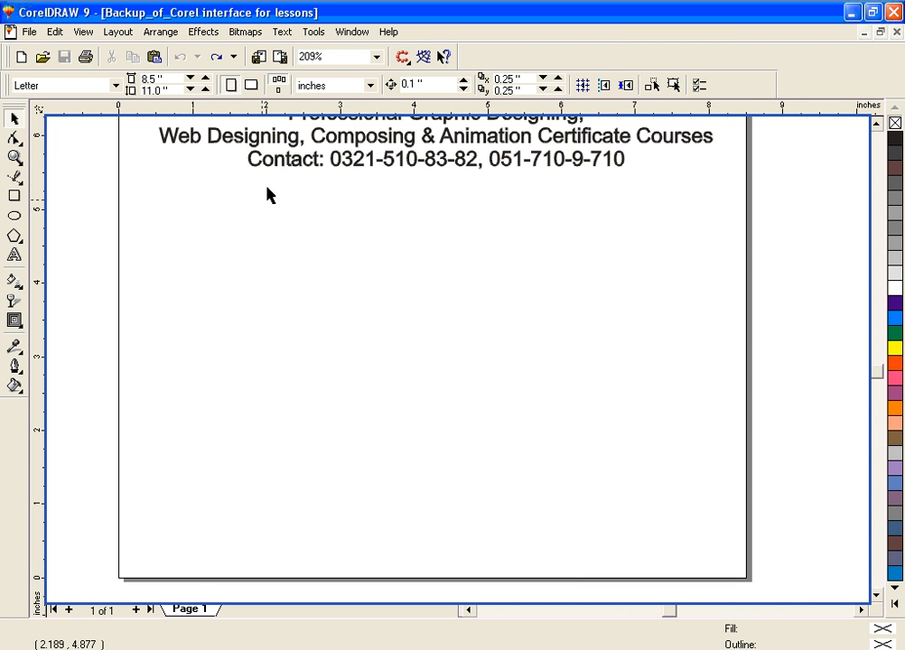
{"action": "left_click", "coordinate": [468, 610]}
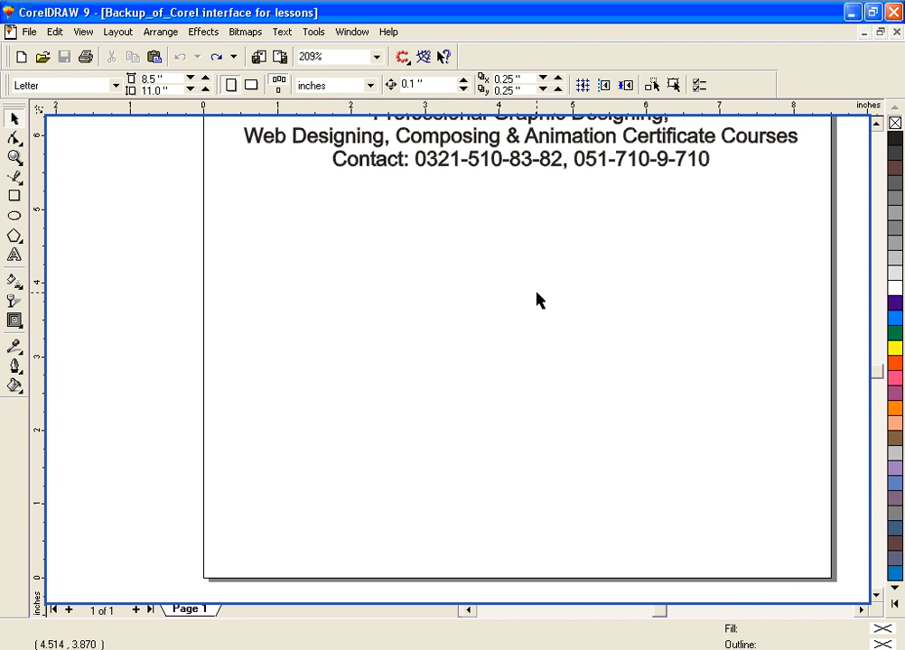
{"action": "left_click", "coordinate": [863, 611]}
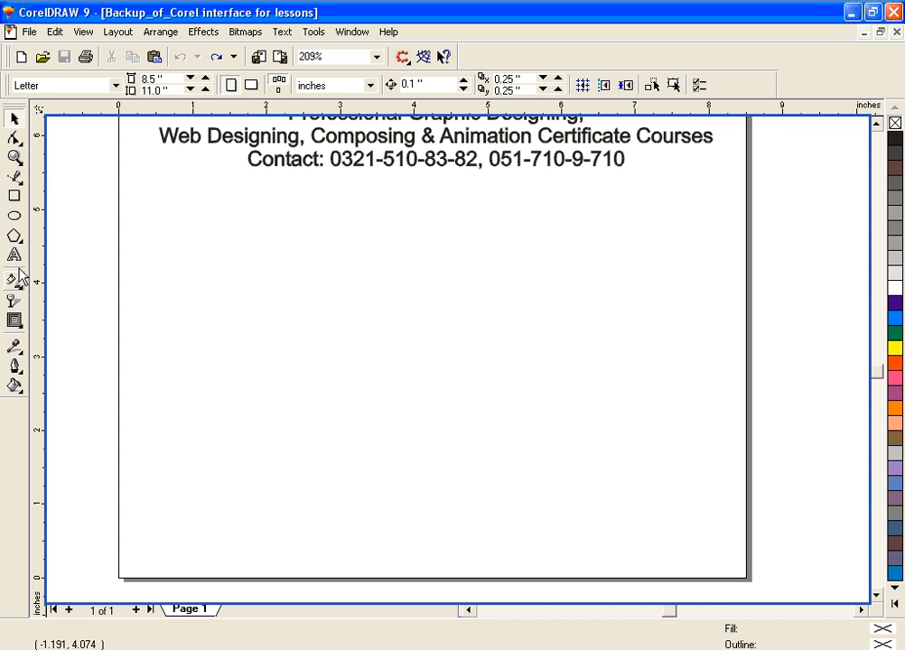
{"action": "left_click", "coordinate": [14, 196]}
{"action": "mouse_move", "coordinate": [367, 339]}
{"action": "left_mouse_down"}
{"action": "mouse_move", "coordinate": [529, 443]}
{"action": "mouse_move", "coordinate": [529, 469]}
{"action": "left_mouse_up"}
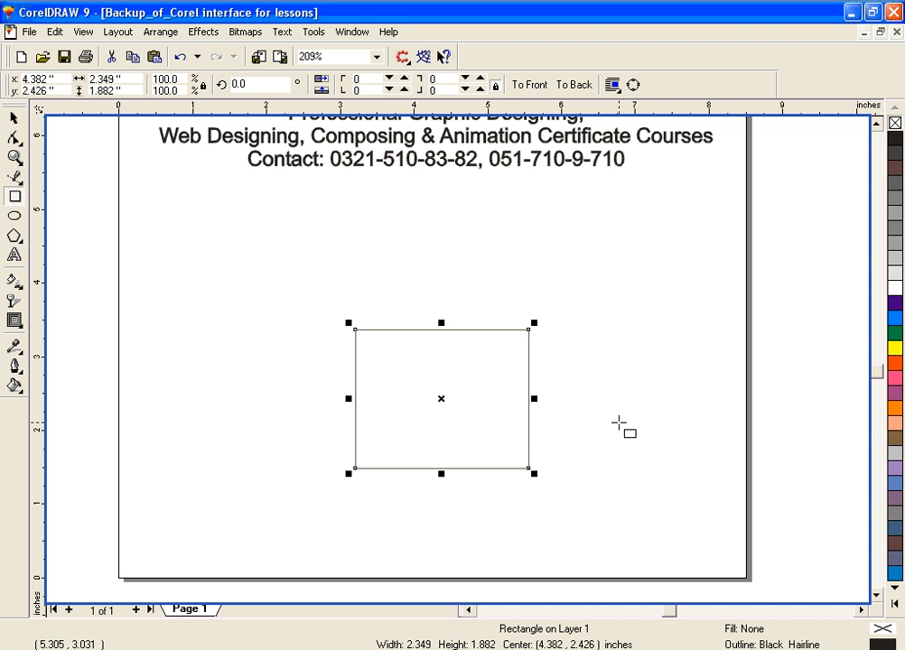
Step: Select the rectangle and enlarge it proportionally from its upper-right corner to about 3.22 by 2.58 inches
{"action": "left_click", "coordinate": [14, 119]}
{"action": "left_click", "coordinate": [291, 395]}
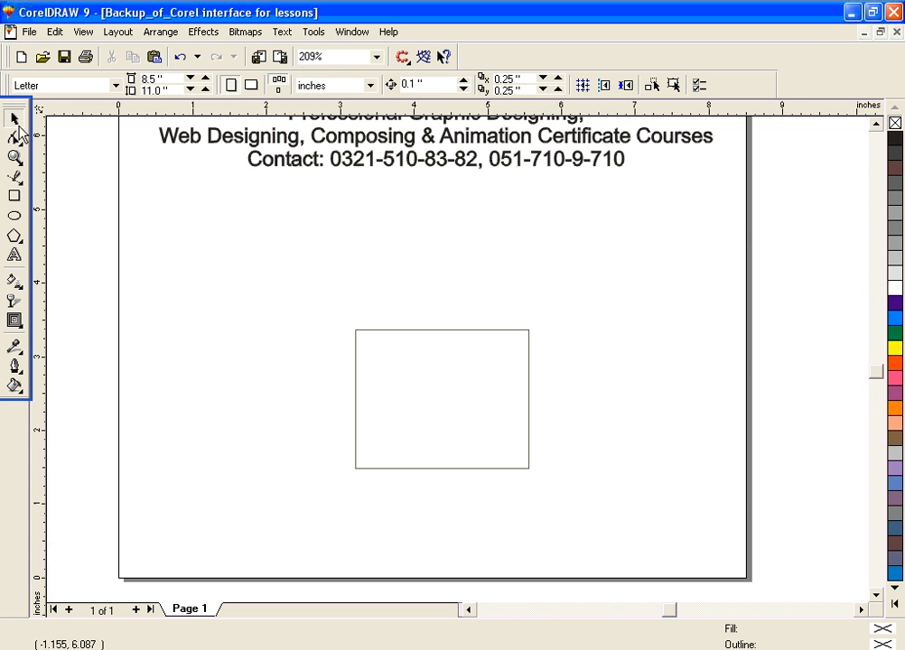
{"action": "left_click", "coordinate": [368, 336]}
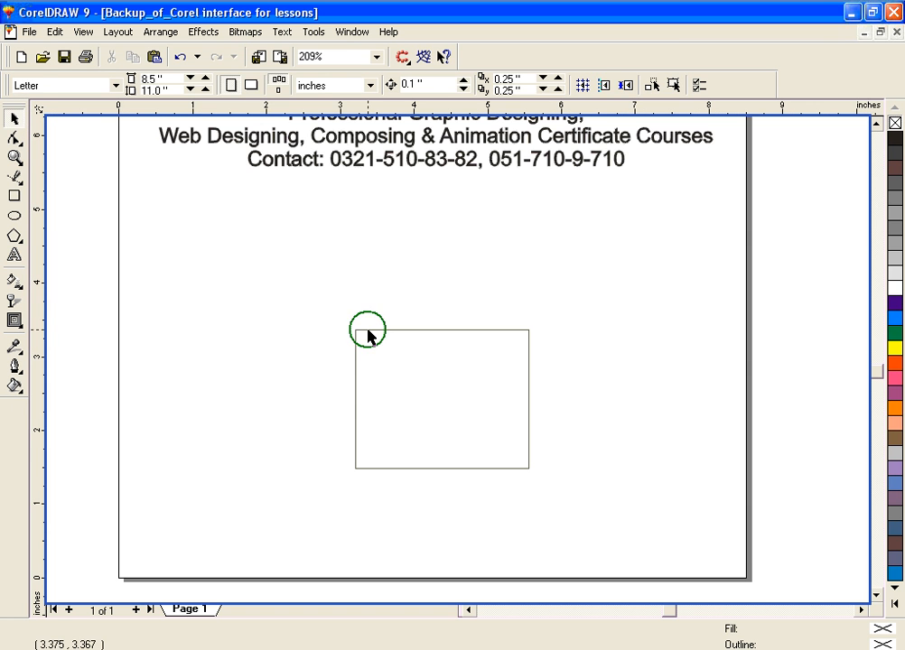
{"action": "left_click", "coordinate": [368, 337]}
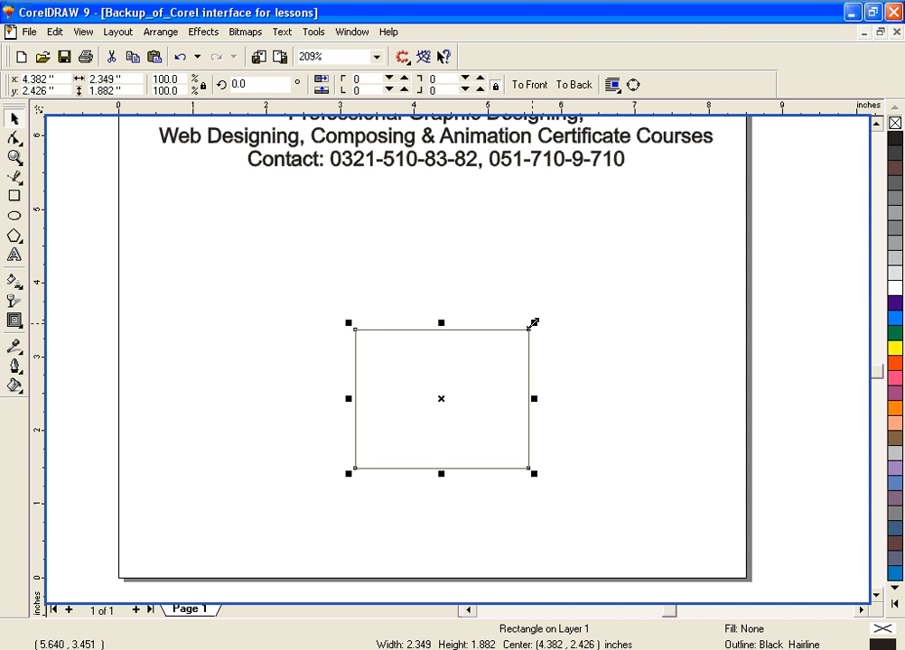
{"action": "left_click_drag", "start_coordinate": [533, 322], "coordinate": [625, 246]}
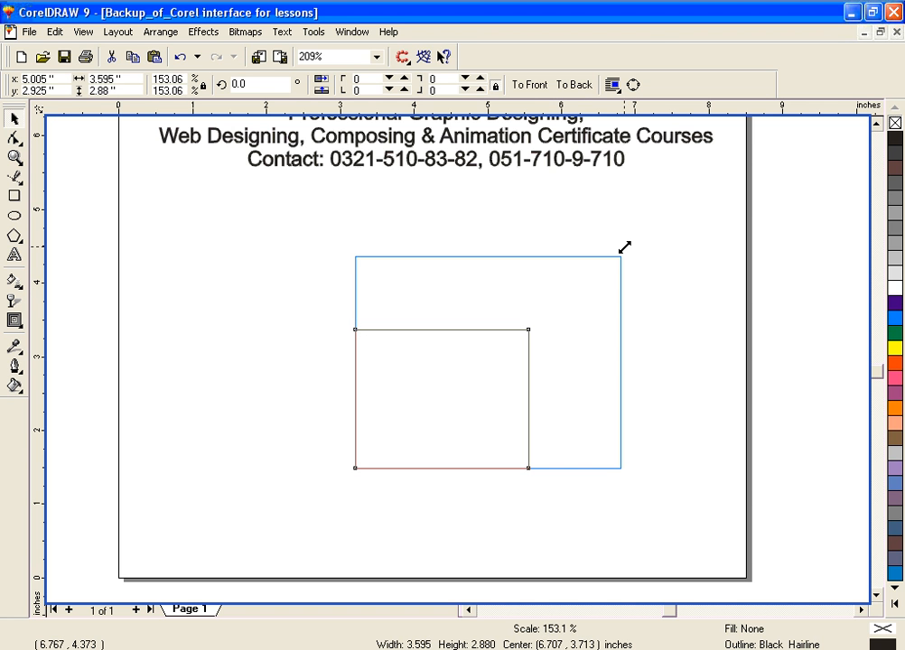
{"action": "left_click_drag", "start_coordinate": [622, 246], "coordinate": [598, 258]}
{"action": "mouse_move", "coordinate": [351, 471]}
{"action": "left_mouse_down"}
{"action": "mouse_move", "coordinate": [297, 516]}
{"action": "mouse_move", "coordinate": [344, 473]}
{"action": "left_mouse_up"}
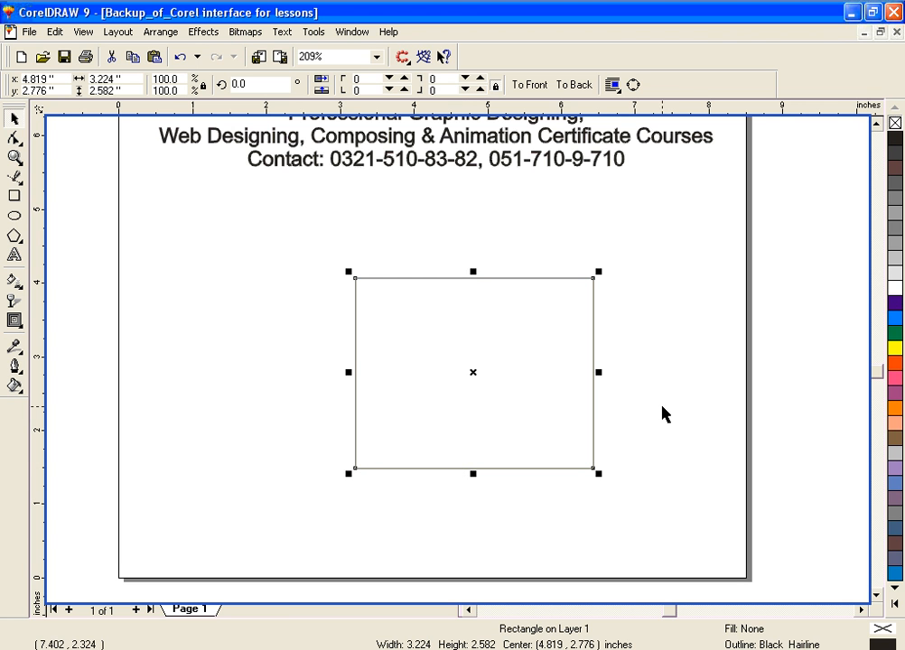
Step: Shrink the rectangle proportionally to about 2.07 by 1.66 inches
{"action": "left_click", "coordinate": [597, 273]}
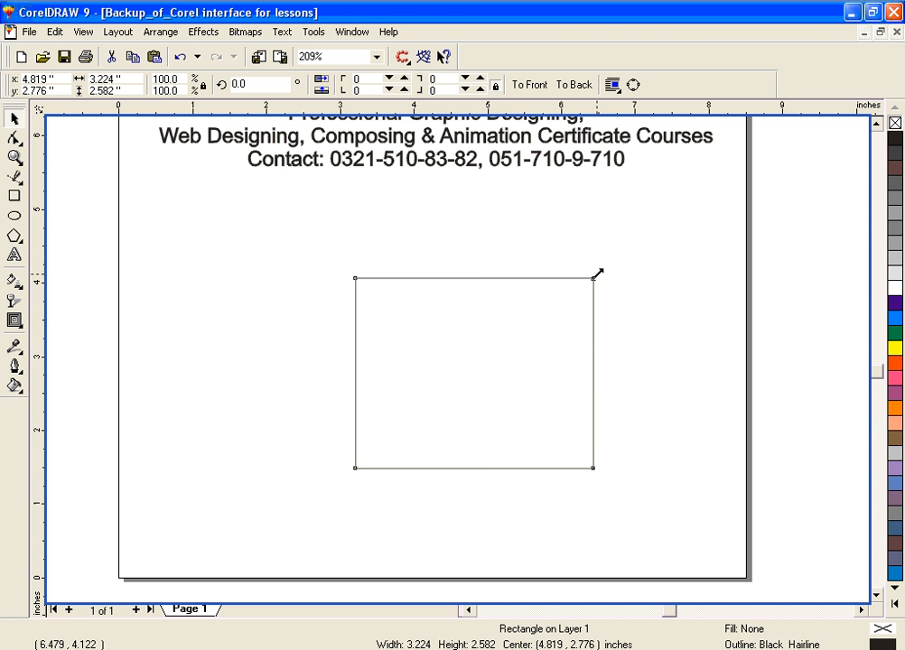
{"action": "left_click_drag", "start_coordinate": [600, 273], "coordinate": [560, 310]}
{"action": "left_click", "coordinate": [565, 299]}
{"action": "mouse_move", "coordinate": [547, 377]}
{"action": "left_mouse_down"}
{"action": "mouse_move", "coordinate": [623, 377]}
{"action": "mouse_move", "coordinate": [548, 381]}
{"action": "left_mouse_up"}
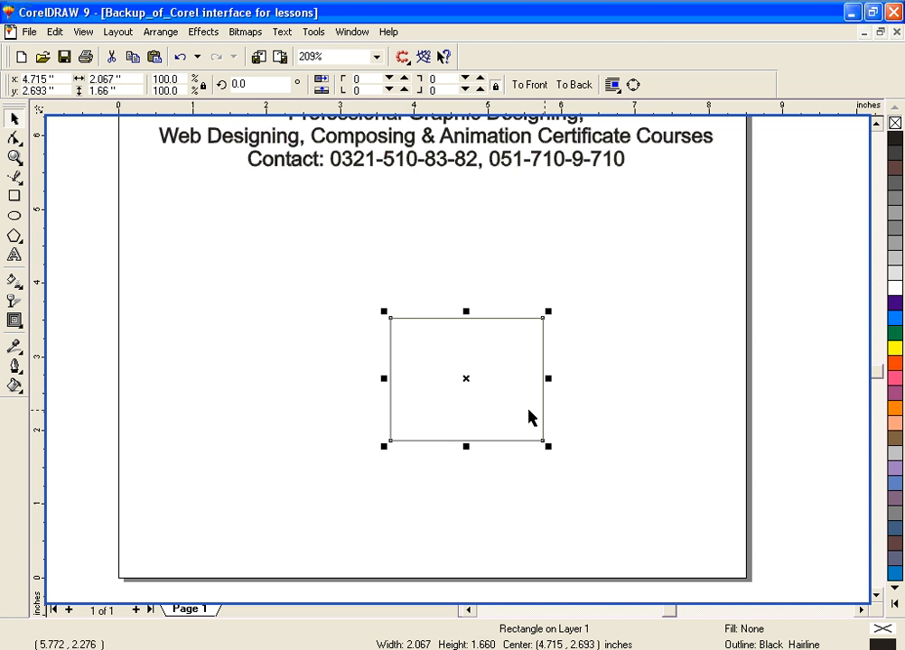
Step: Rotate the rectangle about its centre to about 225 degrees and undo the rotation
{"action": "left_click", "coordinate": [467, 377]}
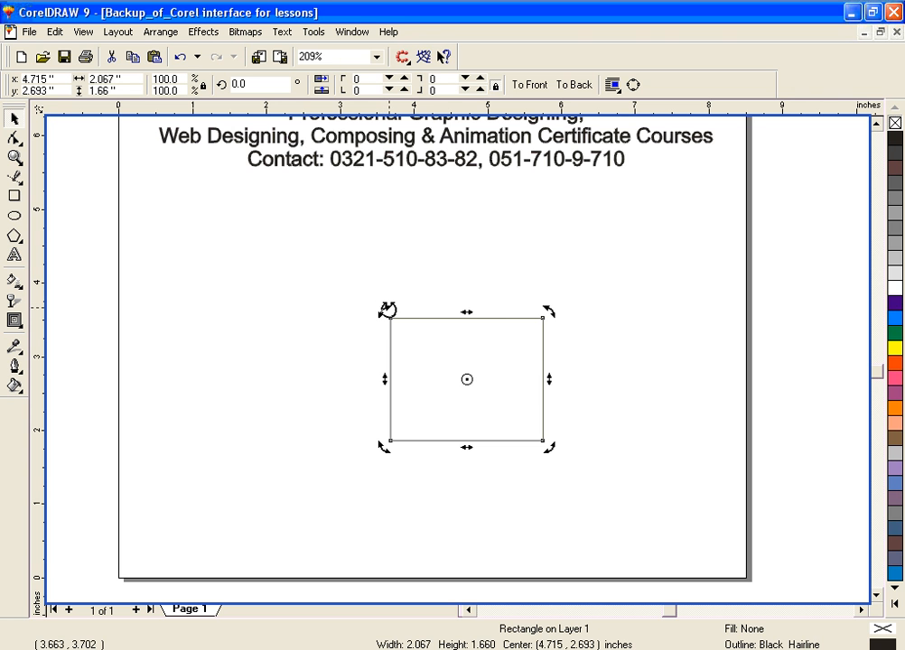
{"action": "left_click_drag", "start_coordinate": [387, 310], "coordinate": [630, 370]}
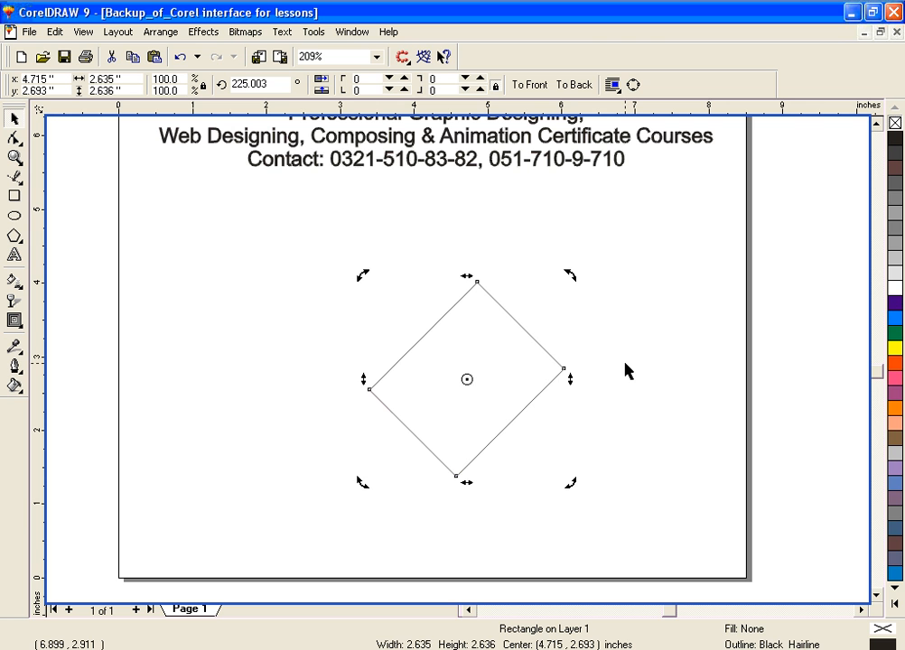
{"action": "key", "text": "ctrl+z"}
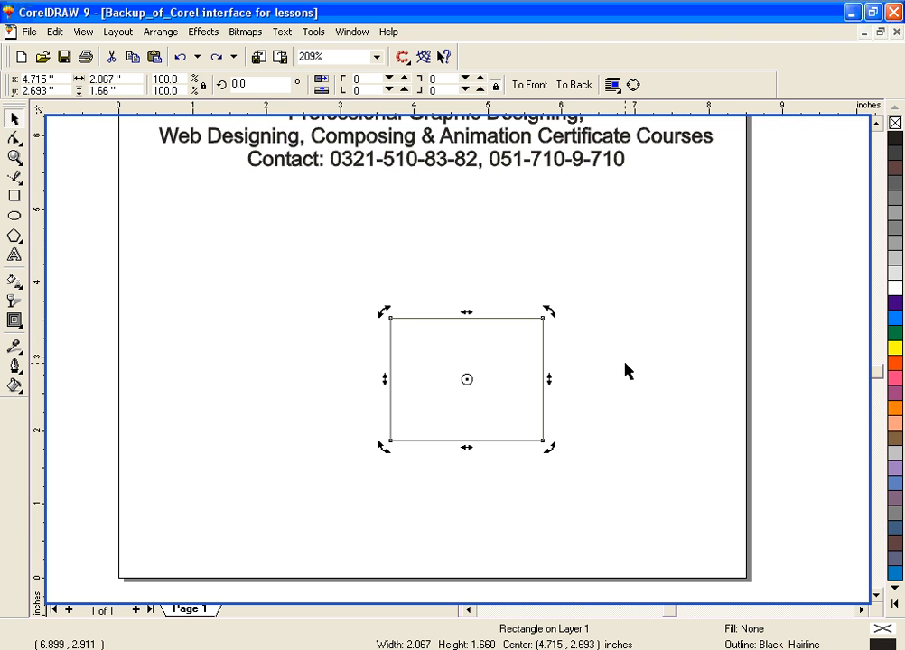
{"action": "left_click", "coordinate": [467, 378]}
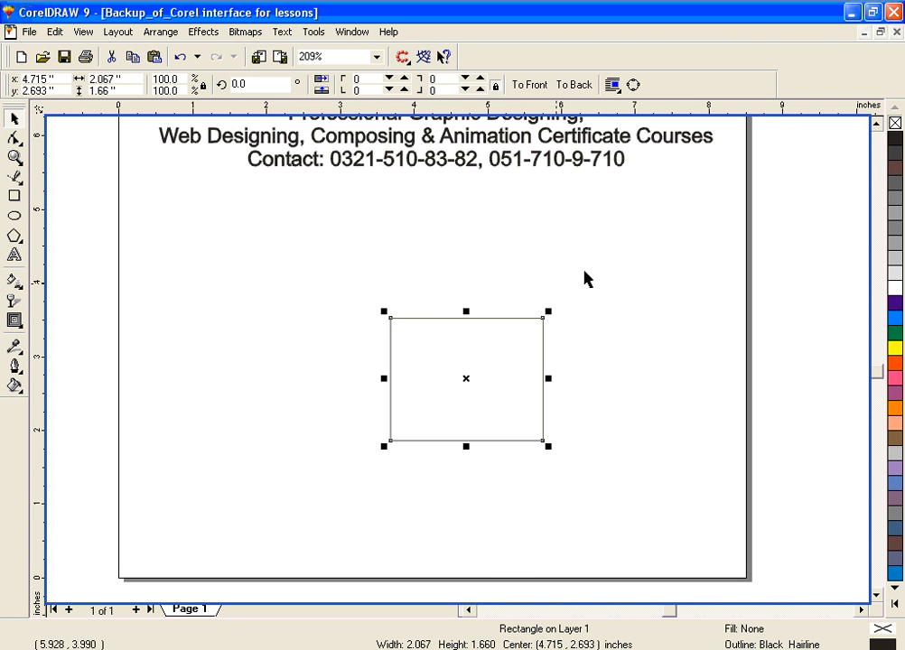
Step: Move the rectangle to the page's upper-right blank area and back to a centre of about x 4.21, y 2.62 inches, and deselect it
{"action": "left_click", "coordinate": [463, 379]}
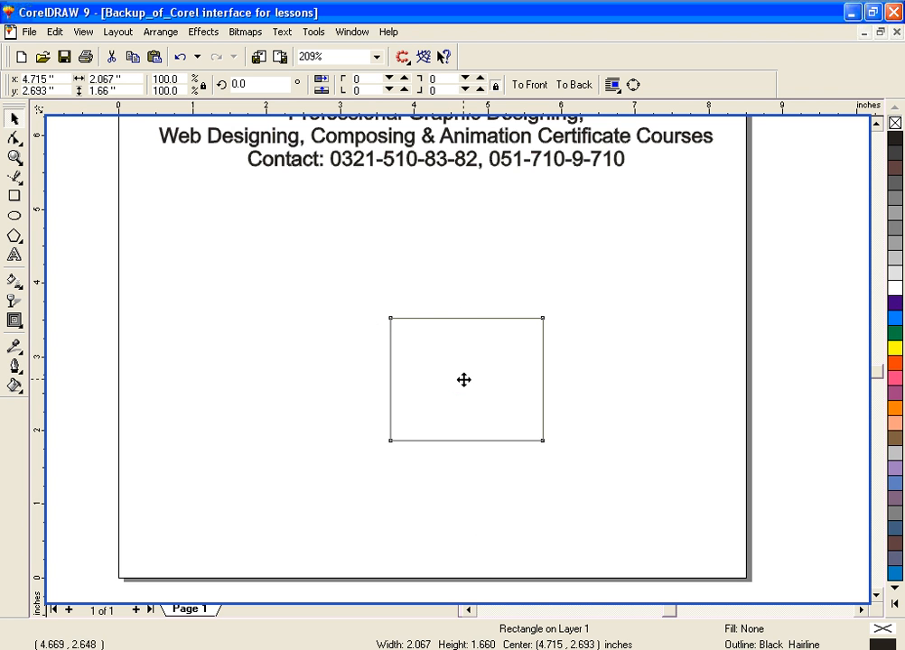
{"action": "left_click_drag", "start_coordinate": [417, 370], "coordinate": [515, 348]}
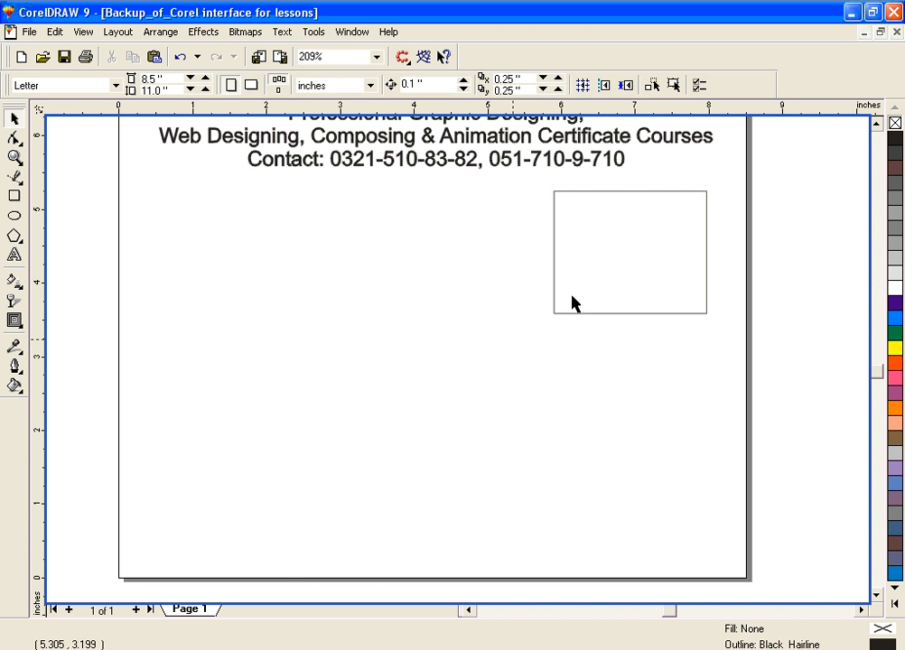
{"action": "left_click", "coordinate": [642, 315]}
{"action": "left_click_drag", "start_coordinate": [632, 248], "coordinate": [430, 384]}
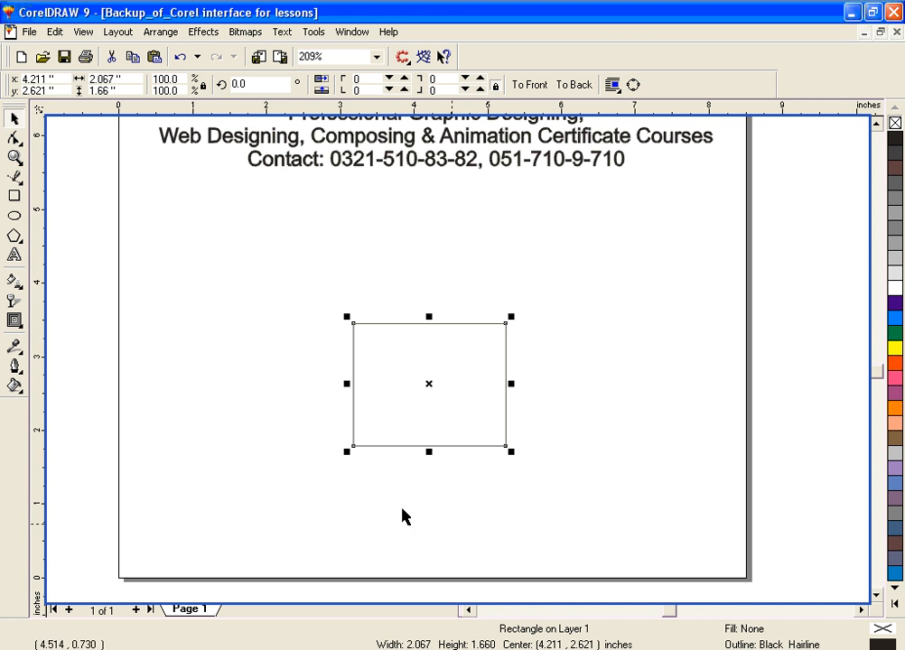
{"action": "left_click", "coordinate": [153, 277]}
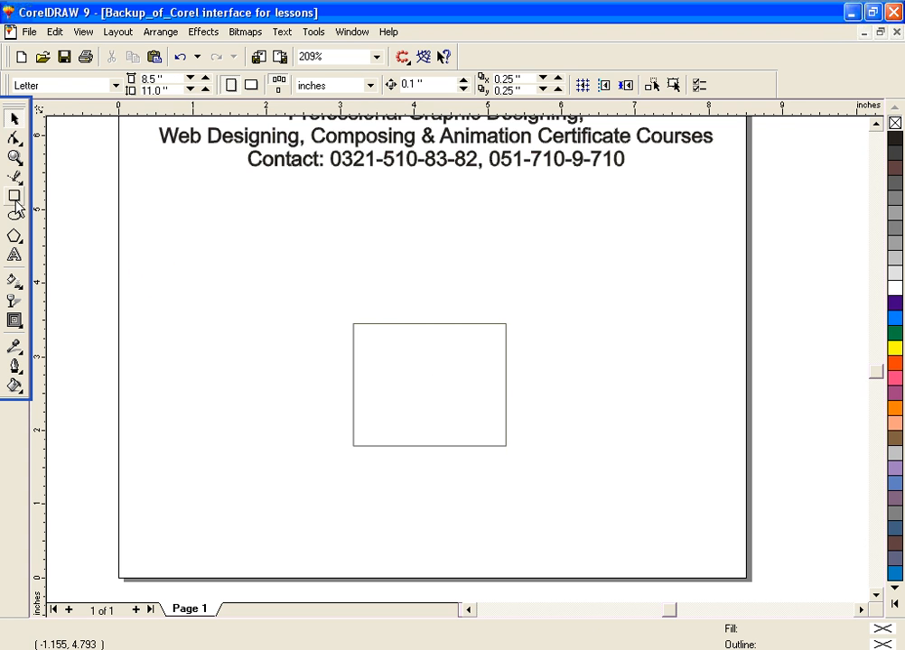
Step: Toggle from the Zoom tool to the Pick tool, and move the rectangle to a centre of about x 1.95, y 3.41 inches
{"action": "left_click", "coordinate": [16, 157]}
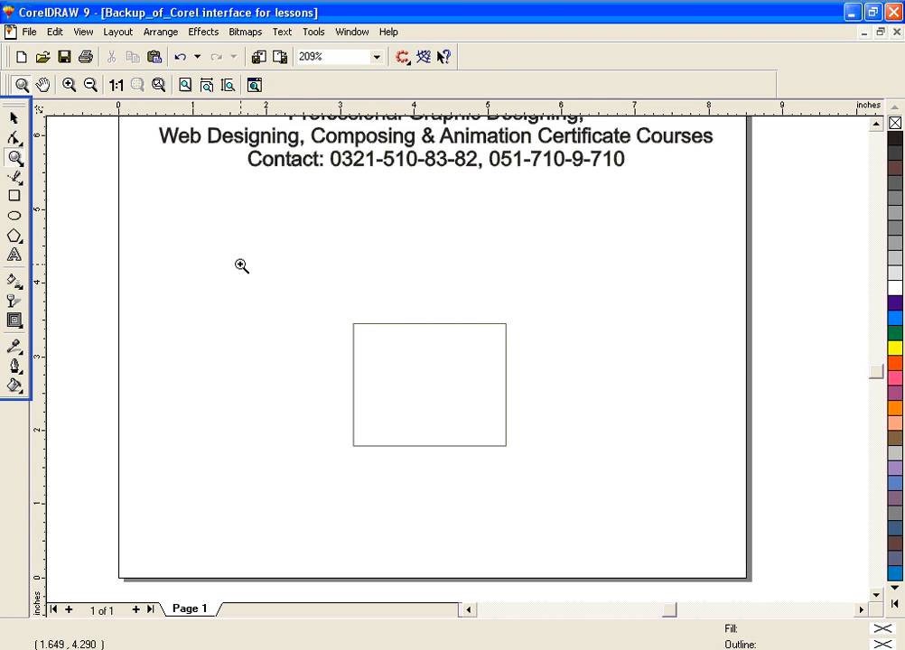
{"action": "key", "text": "space"}
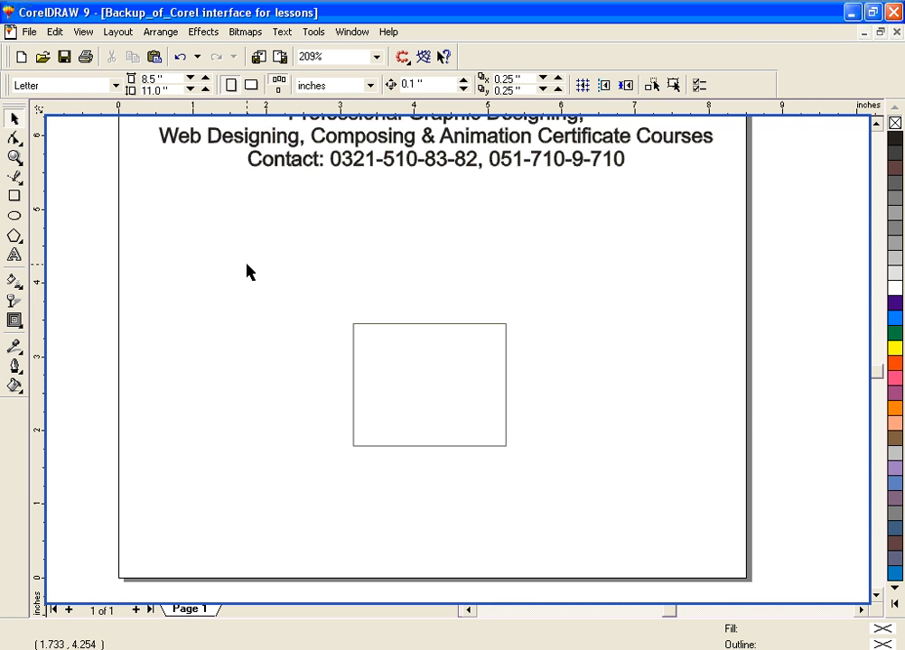
{"action": "left_click_drag", "start_coordinate": [324, 299], "coordinate": [542, 500]}
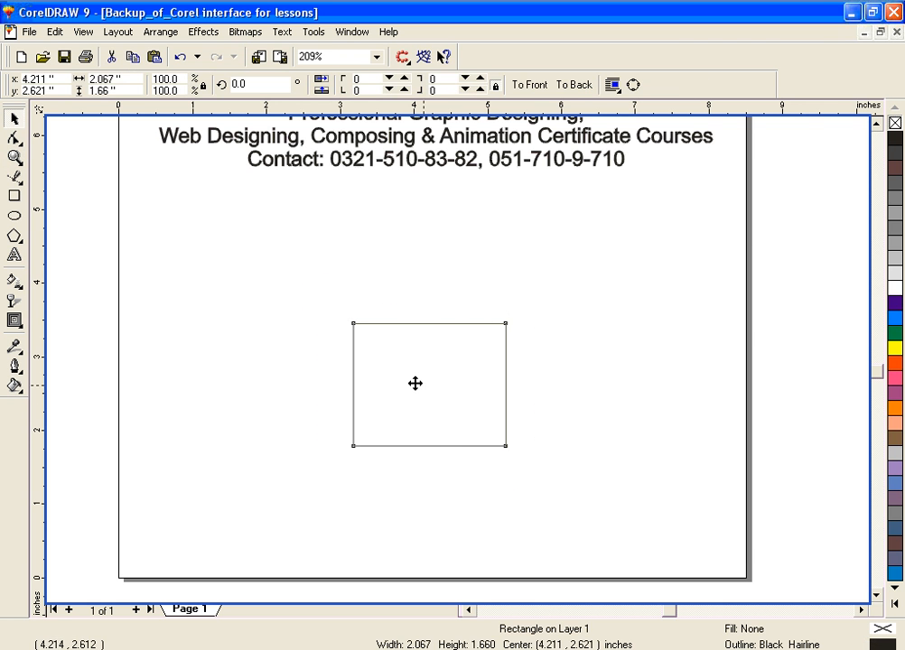
{"action": "left_click_drag", "start_coordinate": [426, 386], "coordinate": [260, 328]}
{"action": "left_click", "coordinate": [382, 317]}
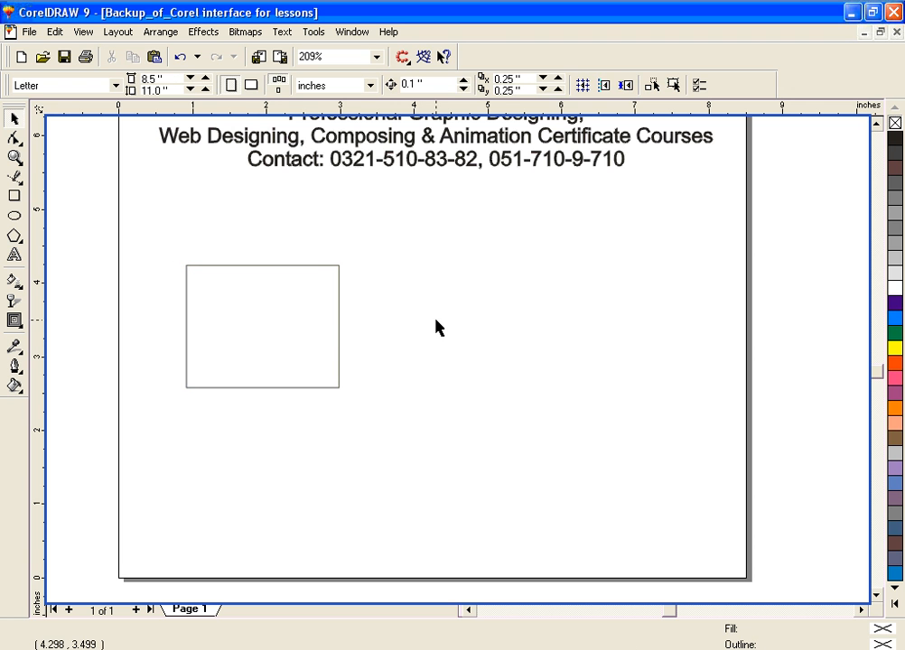
Step: Switch from the Text tool to the Pick tool and move the rectangle to a centre of about x 4.88, y 2.62 inches
{"action": "key", "text": "z"}
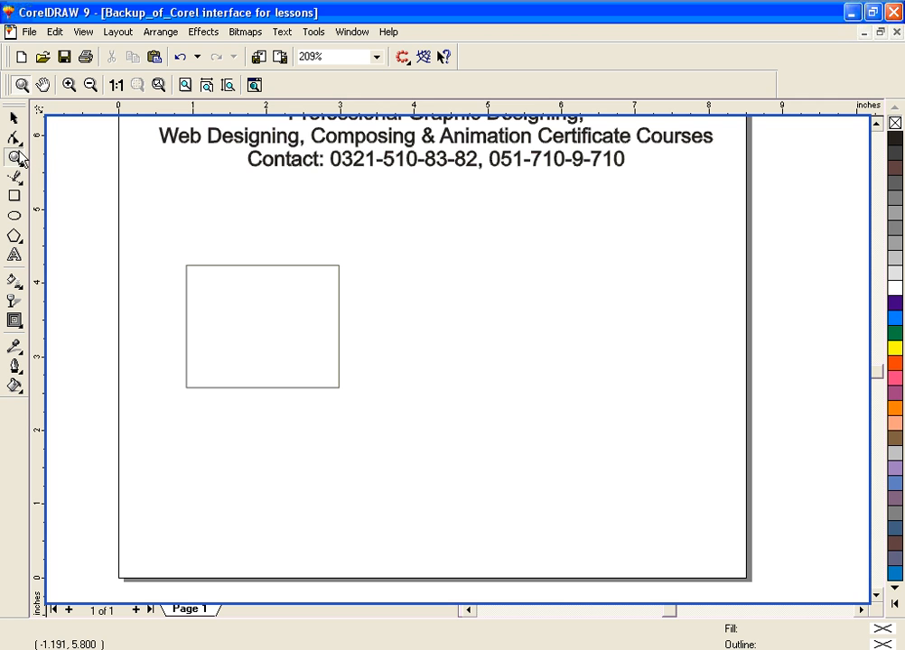
{"action": "left_click", "coordinate": [15, 257]}
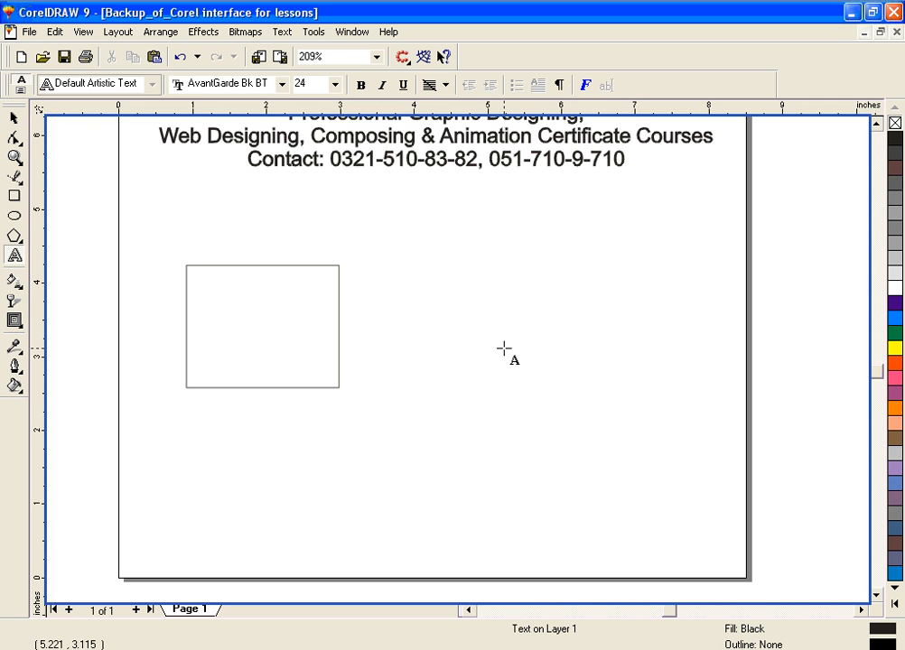
{"action": "key", "text": "space"}
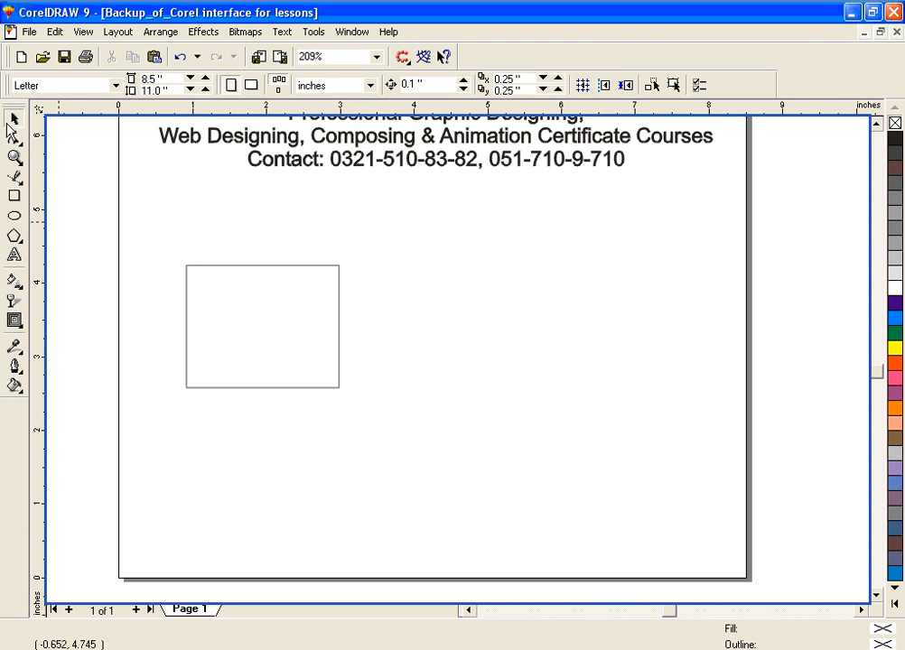
{"action": "left_click_drag", "start_coordinate": [157, 242], "coordinate": [356, 405]}
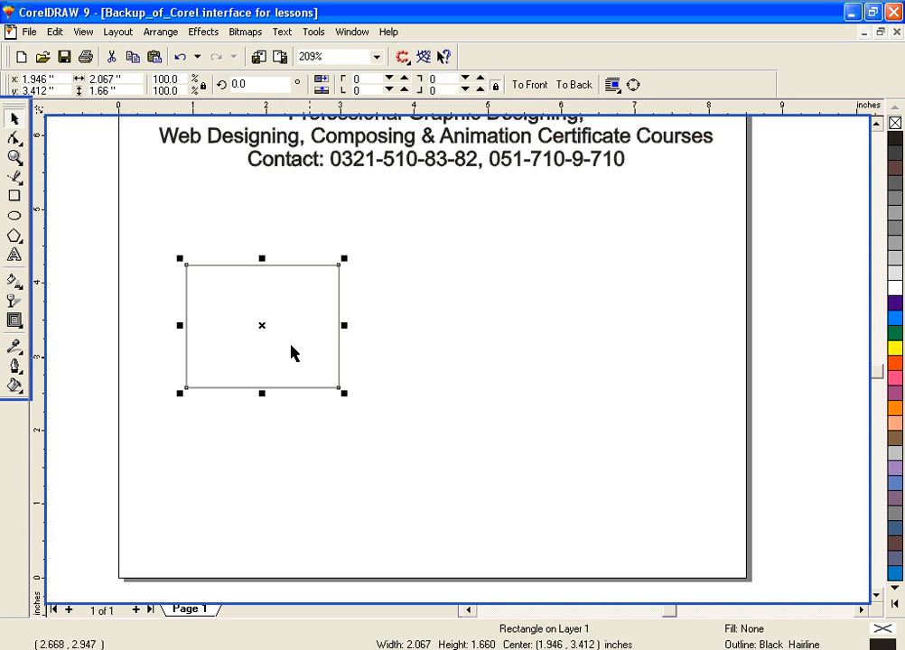
{"action": "left_click_drag", "start_coordinate": [265, 330], "coordinate": [482, 387]}
Step: Rotate the rectangle about its centre to about 289 degrees and activate the Text tool
{"action": "left_click", "coordinate": [478, 384]}
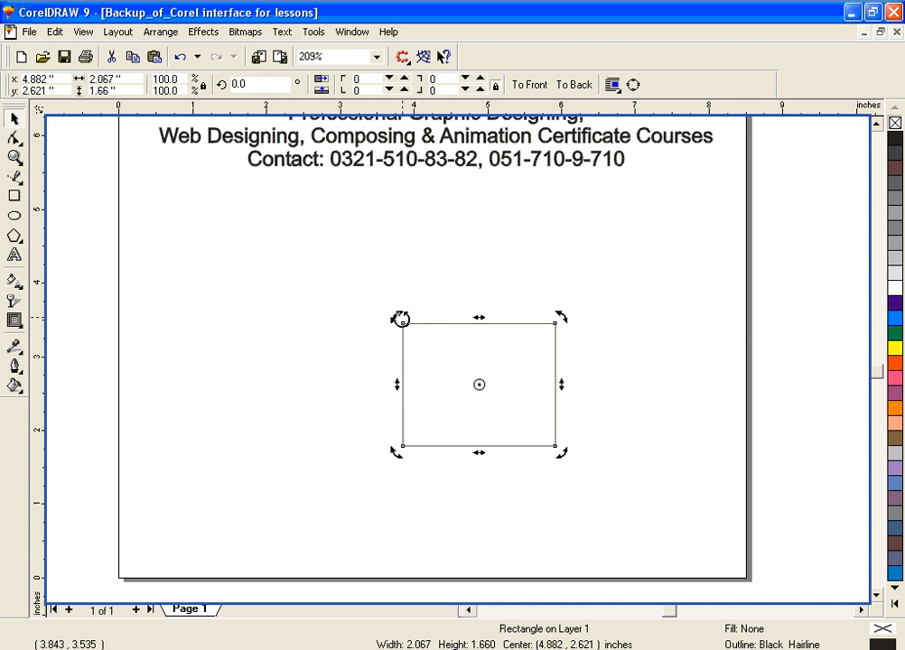
{"action": "left_click_drag", "start_coordinate": [398, 316], "coordinate": [551, 324]}
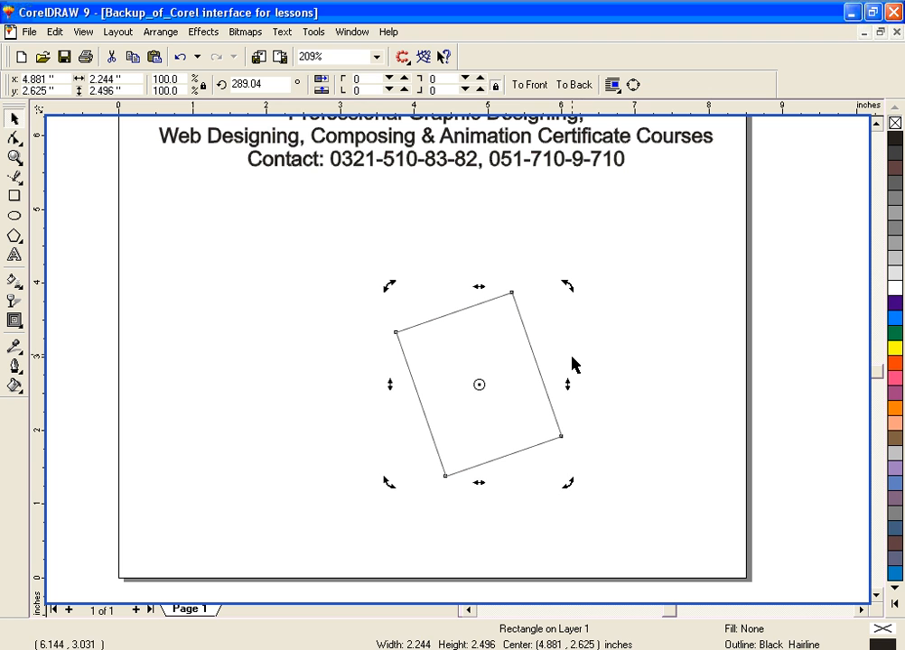
{"action": "key", "text": "F8"}
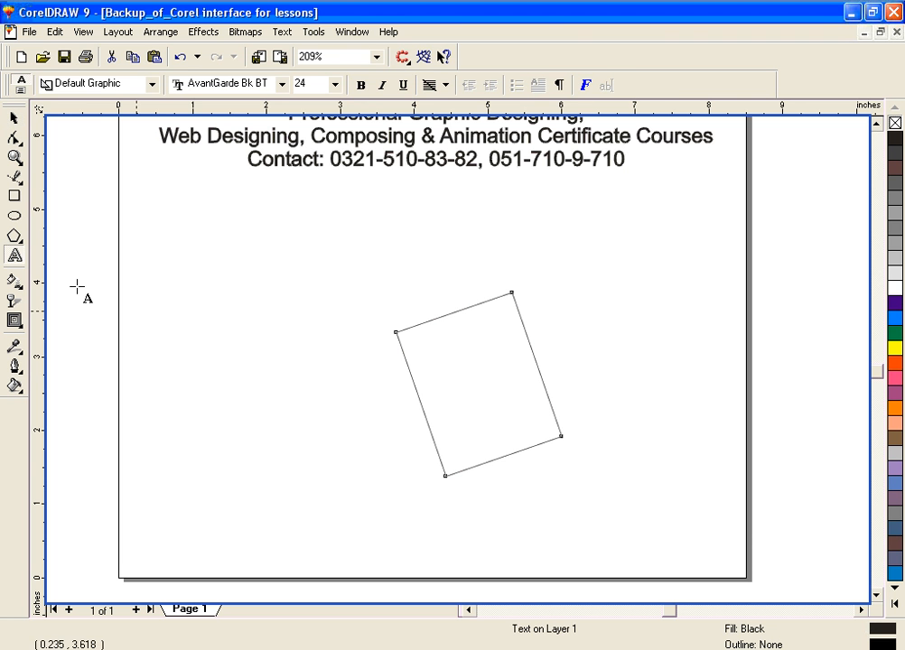